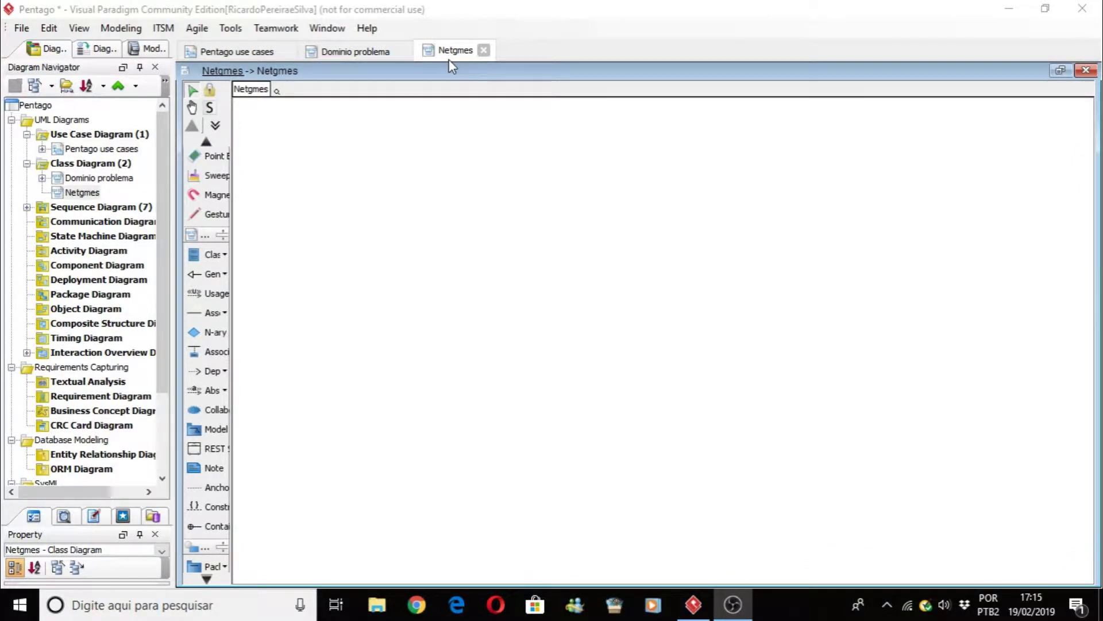
Add a class named InterfaceNetgamesServer to the empty Netgmes class diagram
left_click(358, 51)
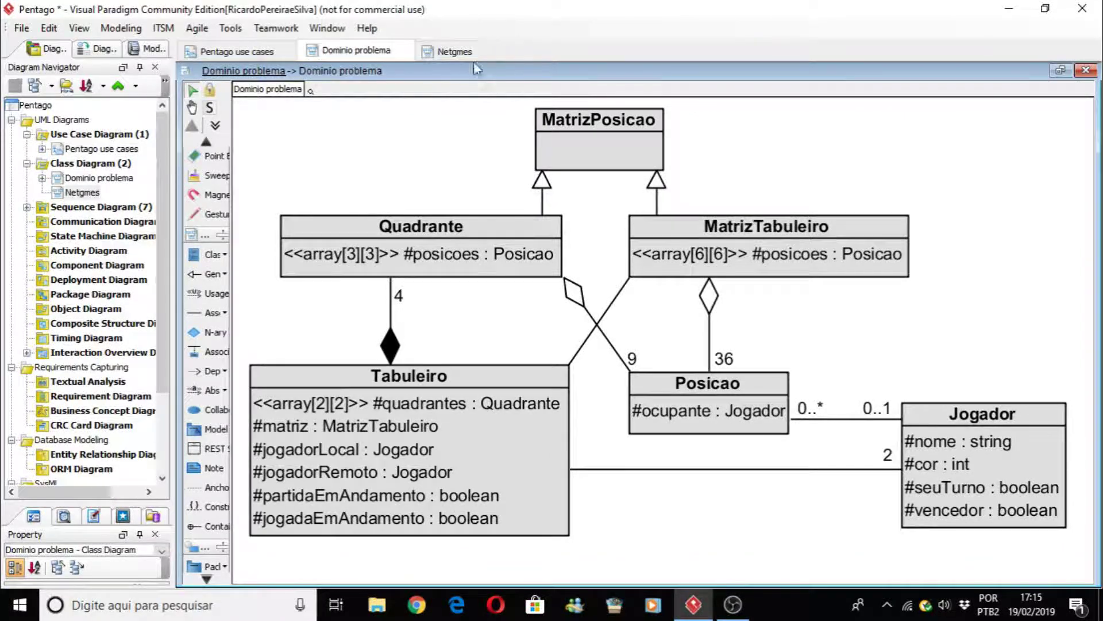
left_click(458, 53)
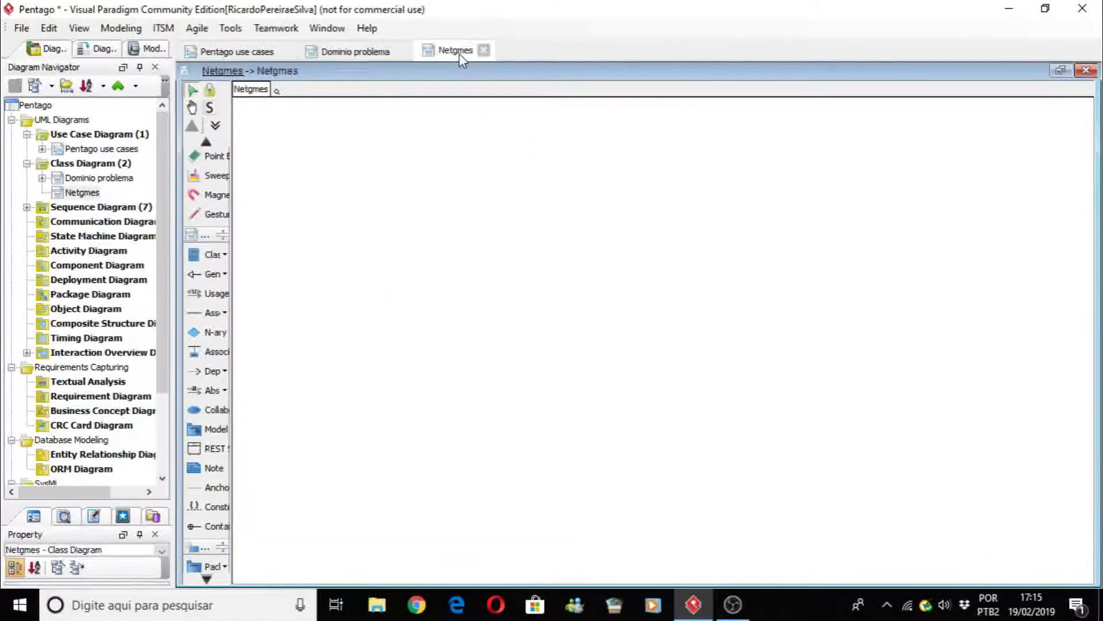
left_click(210, 258)
left_click(390, 298)
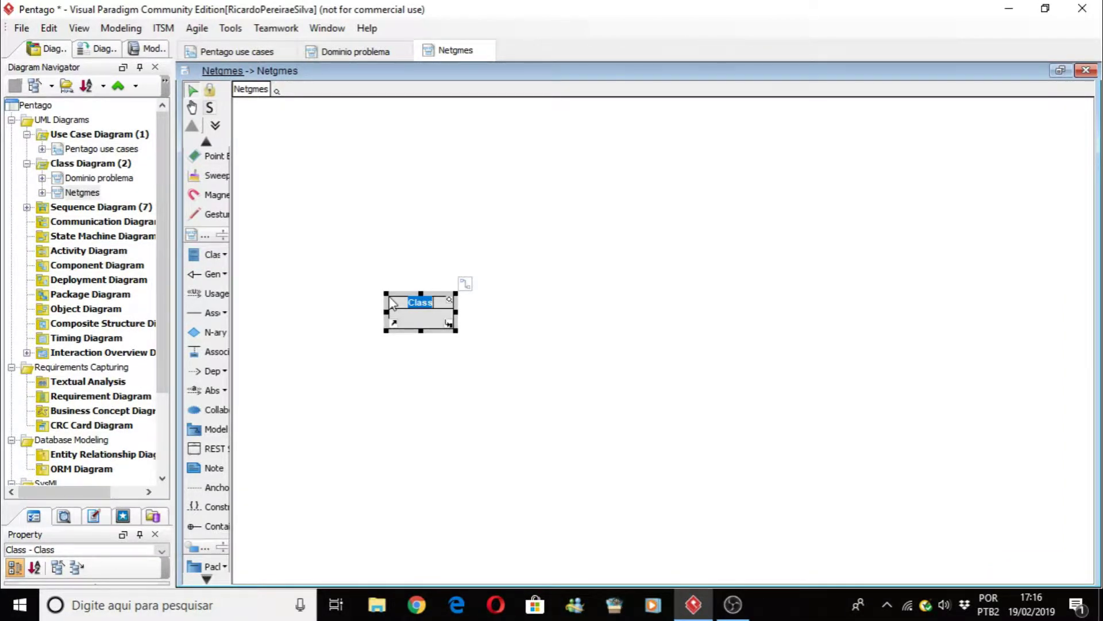
type("InterfaceNetgamesServer")
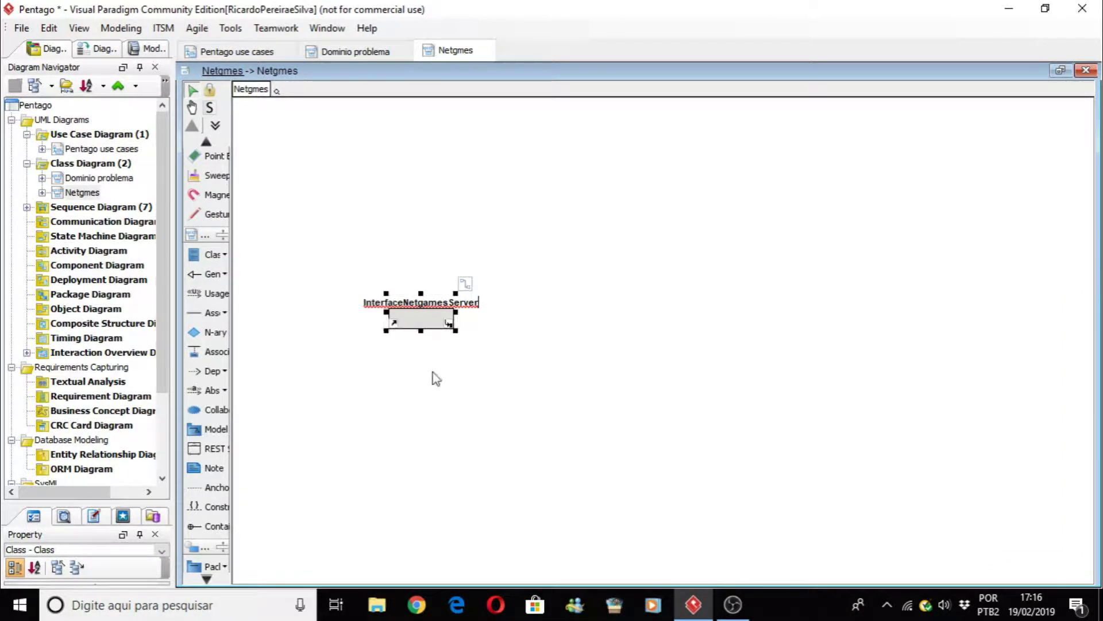
left_click(436, 378)
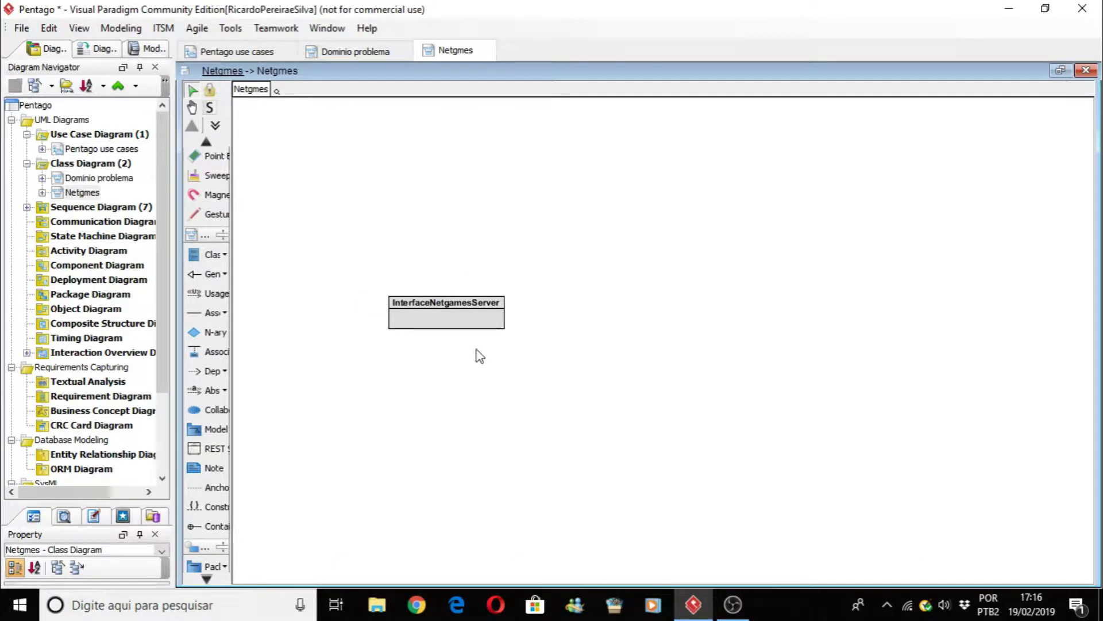
Enlarge the diagram view and reposition the InterfaceNetgamesServer class near the middle of the canvas
left_click_drag(466, 322, 467, 299)
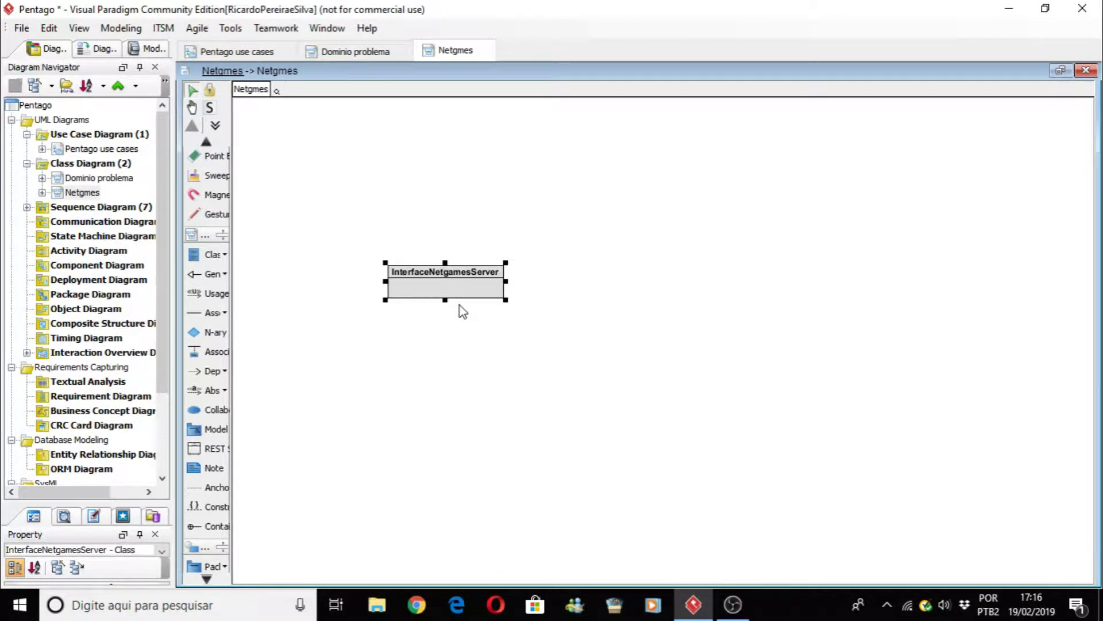
scroll(464, 311, "up", 5)
scroll(463, 311, "up", 1)
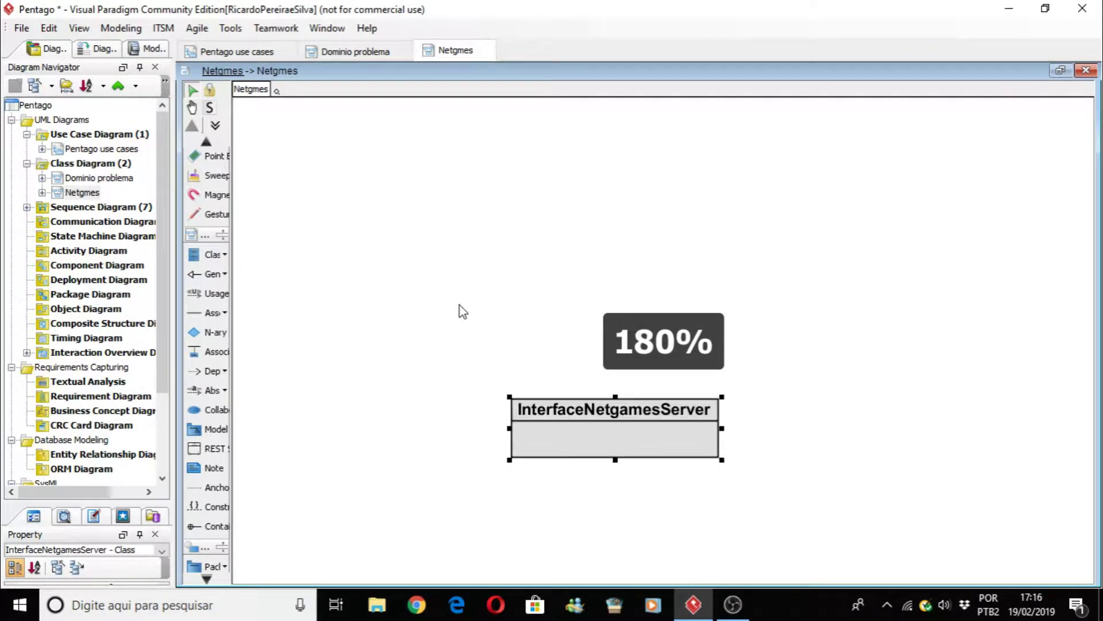
scroll(463, 311, "up", 1)
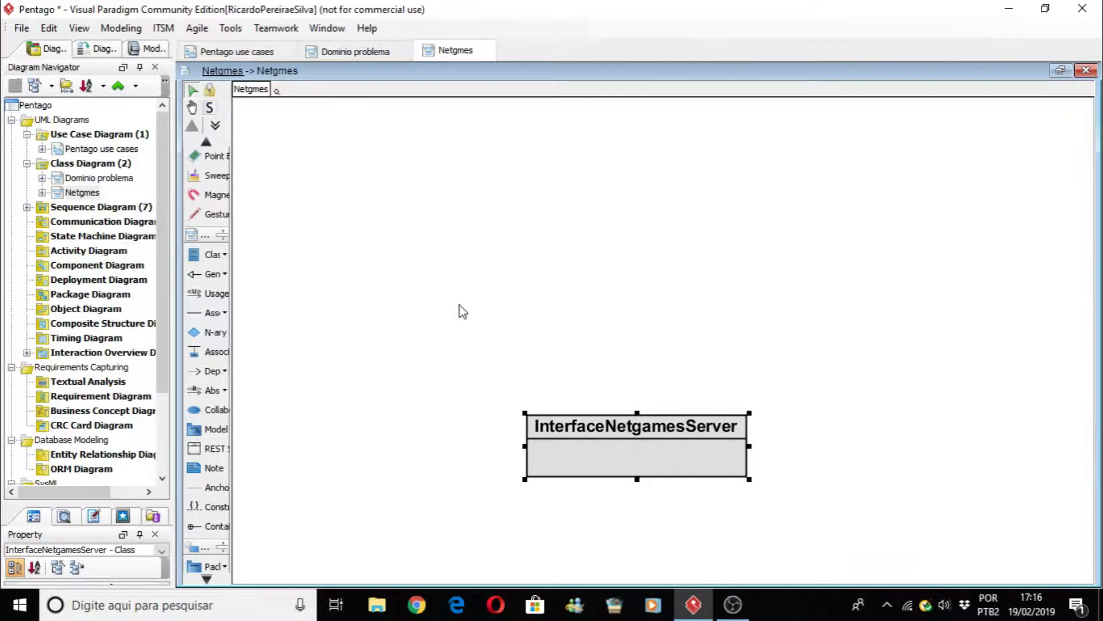
left_click(649, 391)
left_click_drag(648, 441, 501, 294)
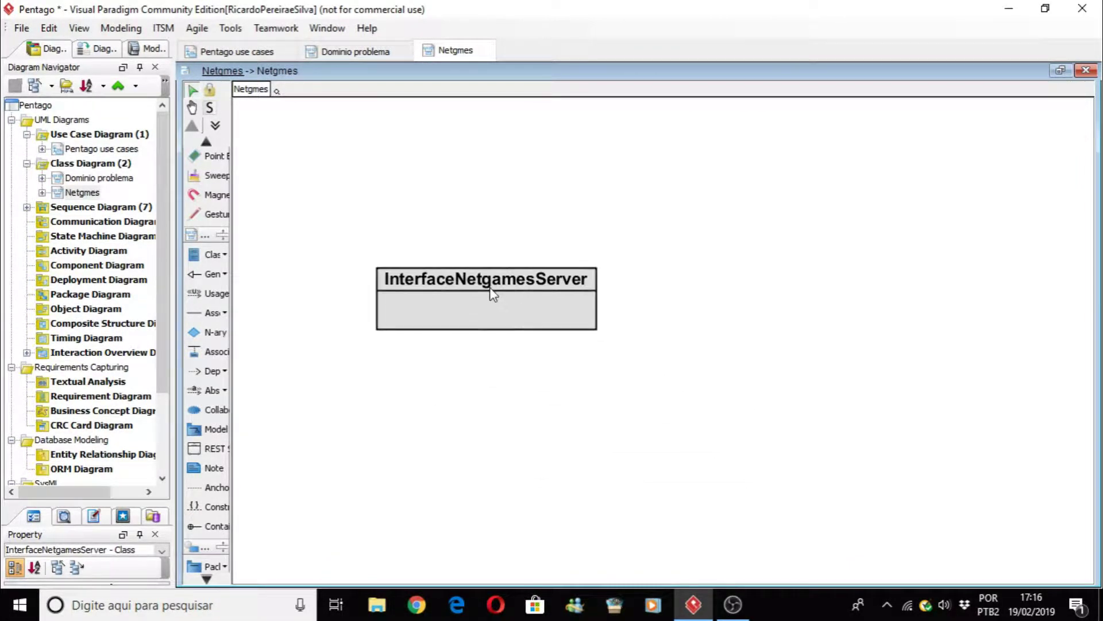
left_click(530, 375)
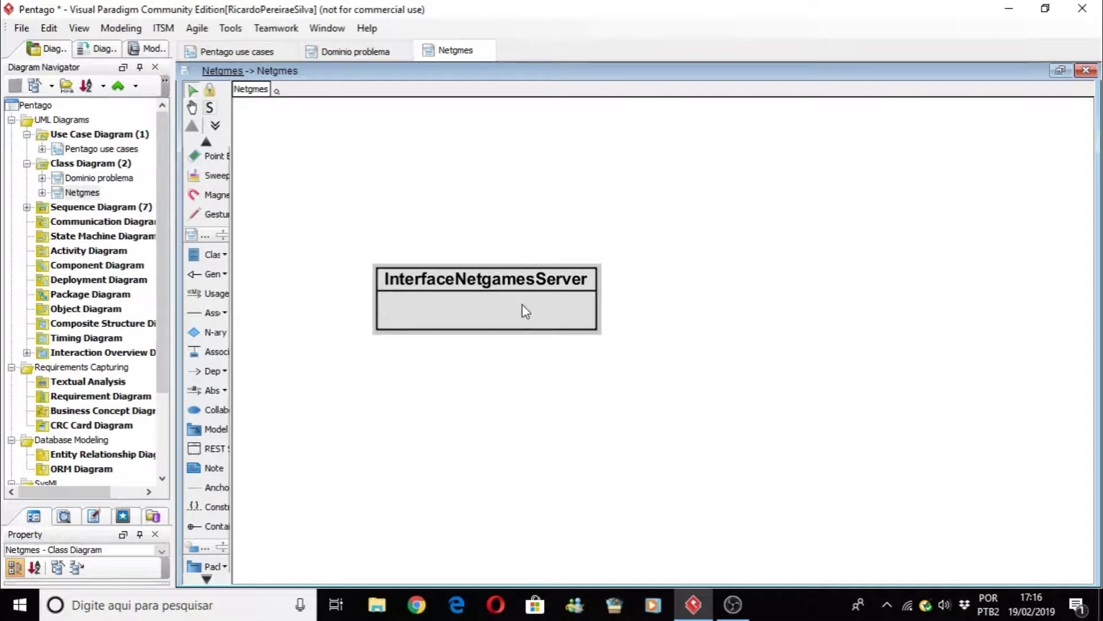
Check the InterfaceNetgamesServer actor in the Pentago use cases diagram and apply the actor stereotype to the matching class in Netgmes
left_click(247, 52)
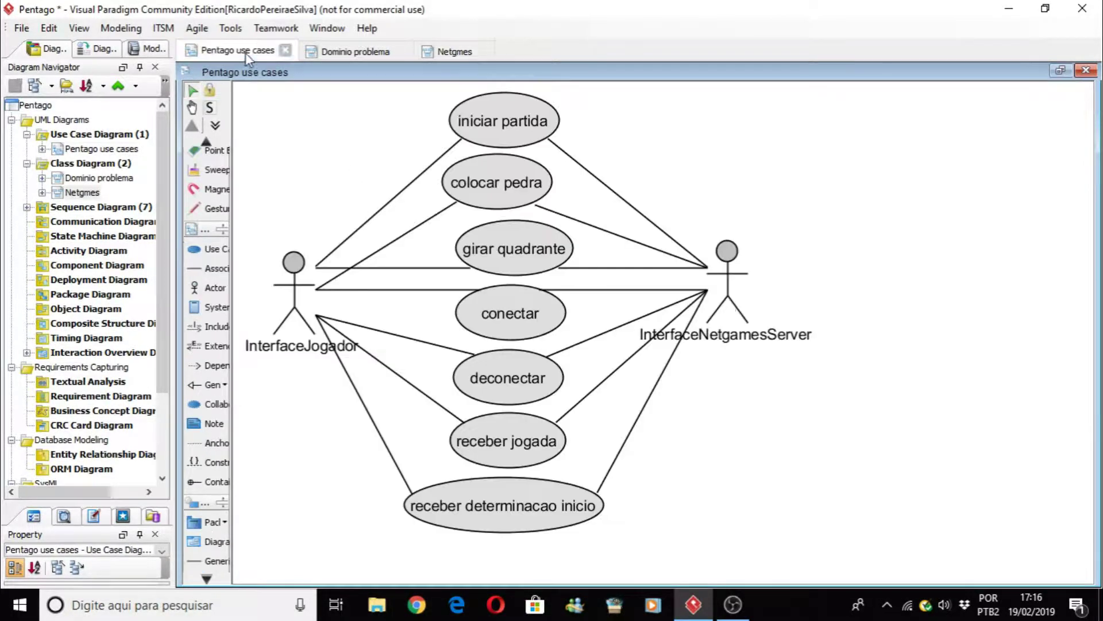
left_click(746, 332)
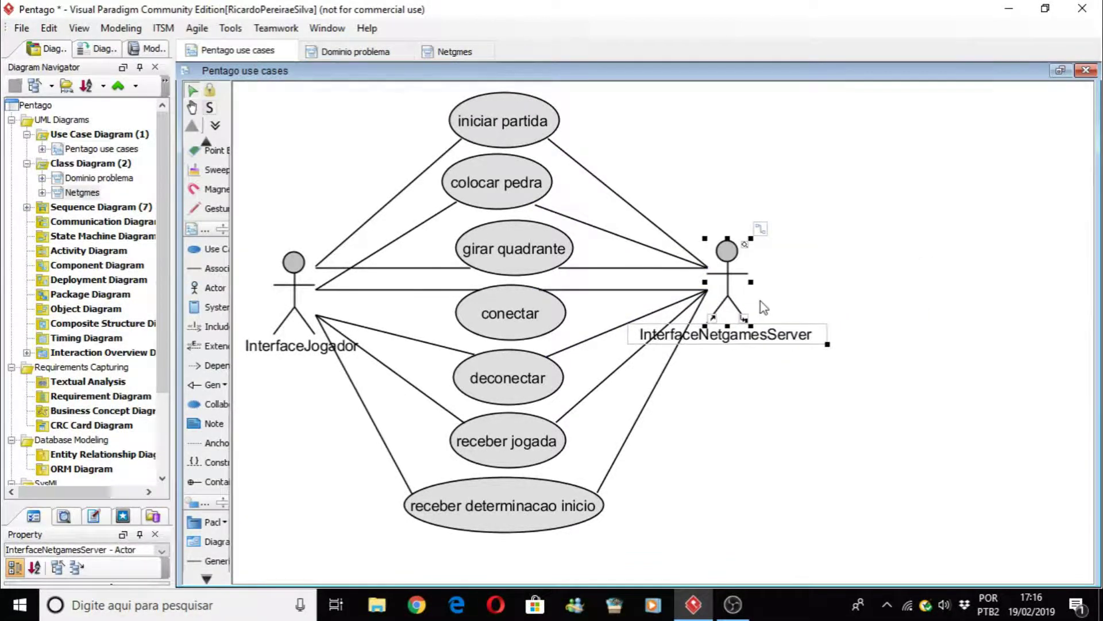
left_click(455, 56)
left_click(482, 296)
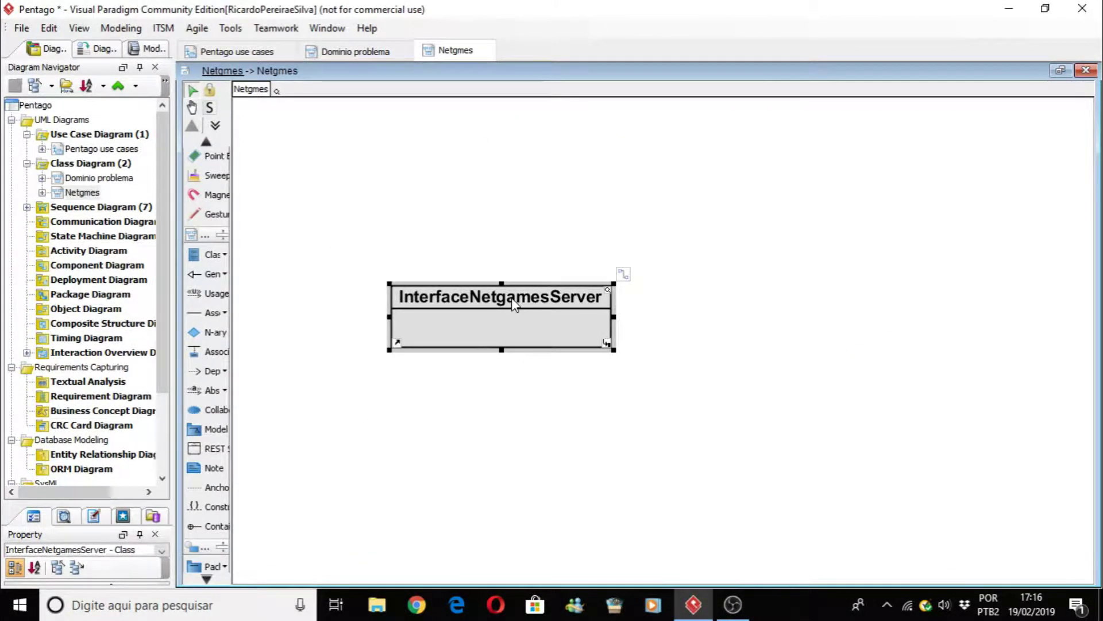
right_click(514, 304)
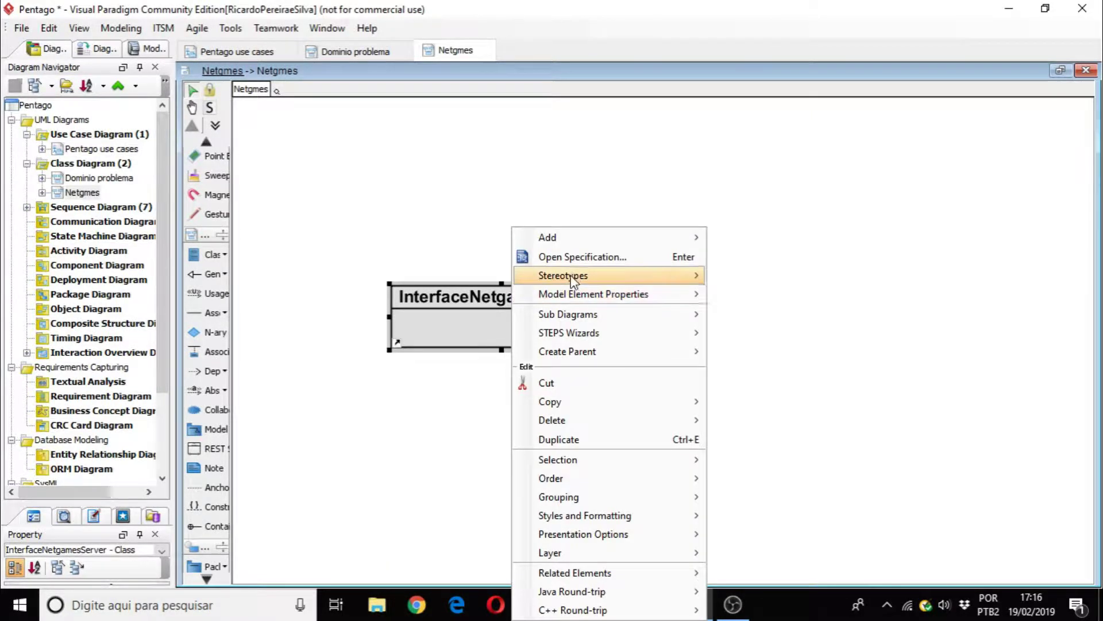
mouse_move(660, 278)
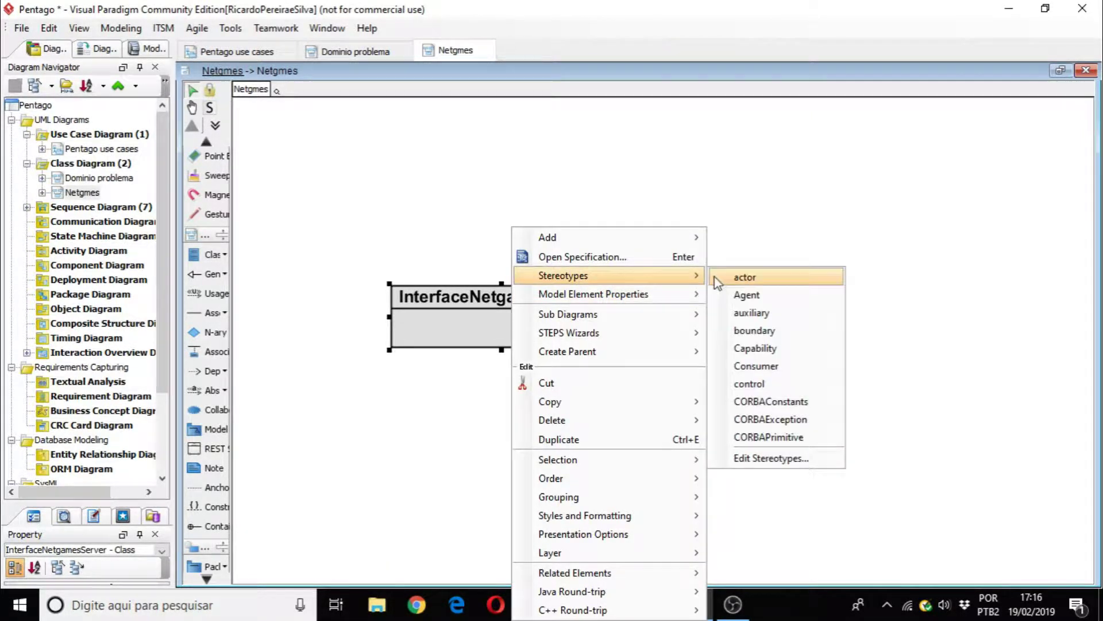
left_click(742, 279)
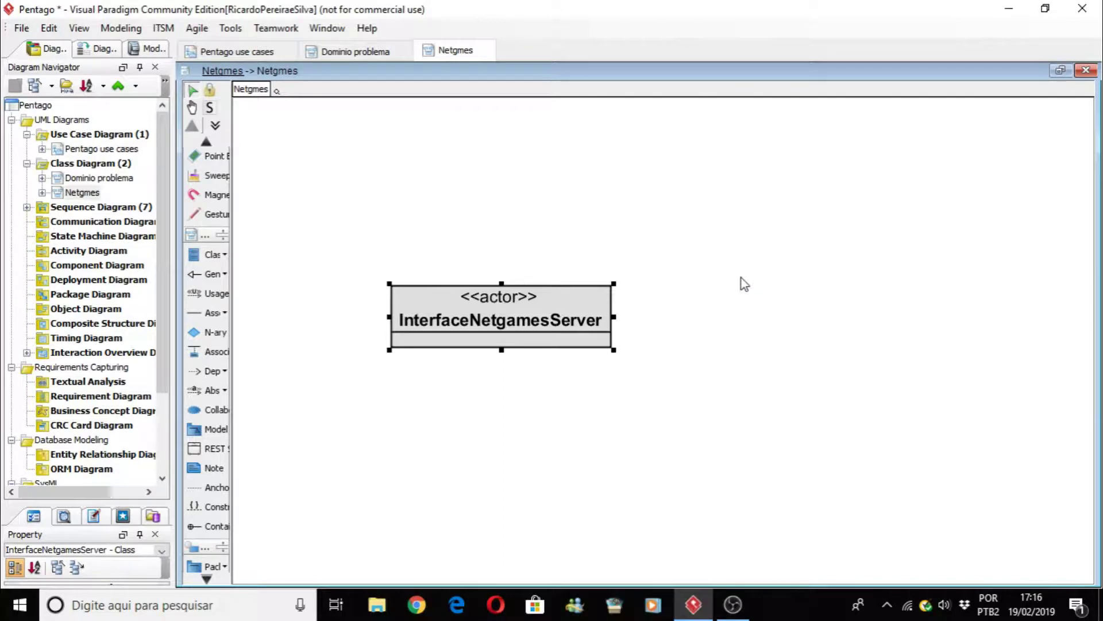
left_click(633, 446)
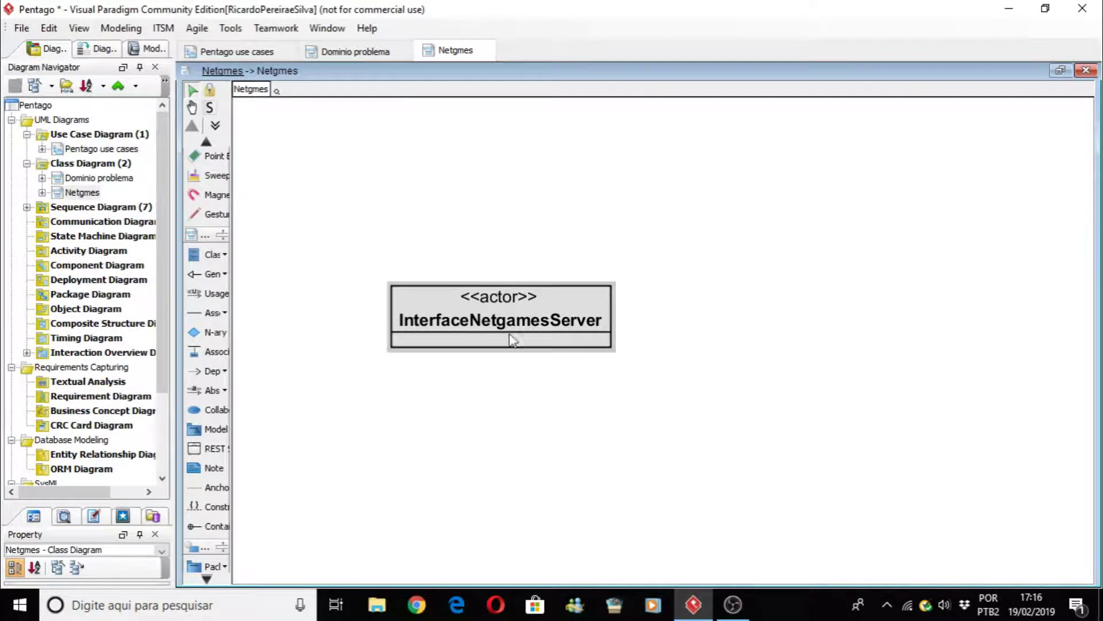
Move the InterfaceNetgamesServer class lower and further right on the canvas, leaving space above it
left_click_drag(471, 313, 484, 355)
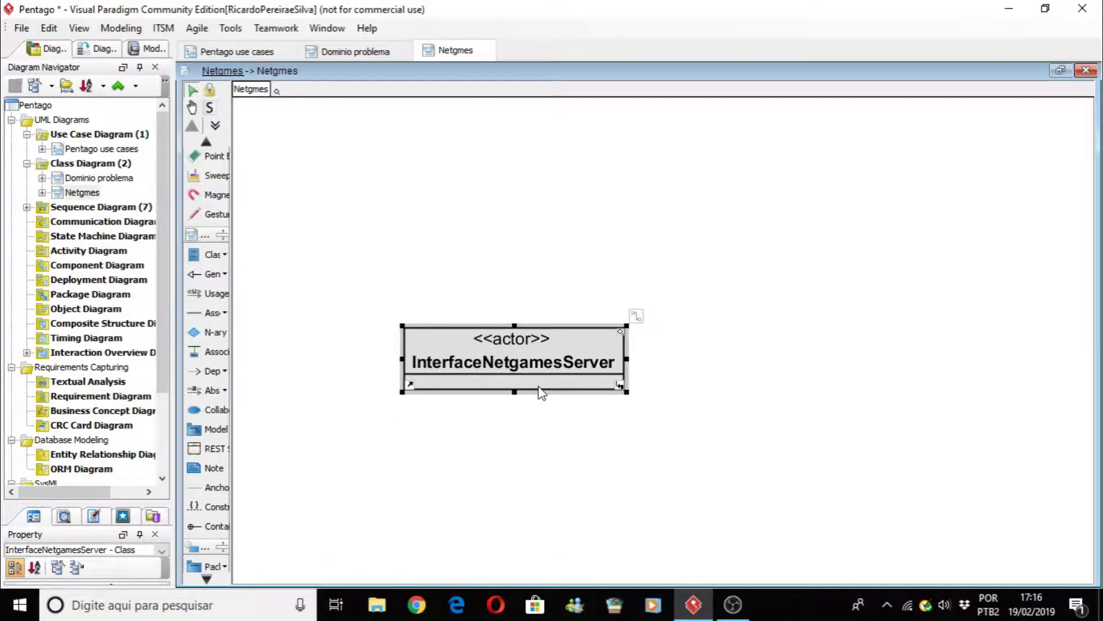
left_click_drag(561, 357, 607, 356)
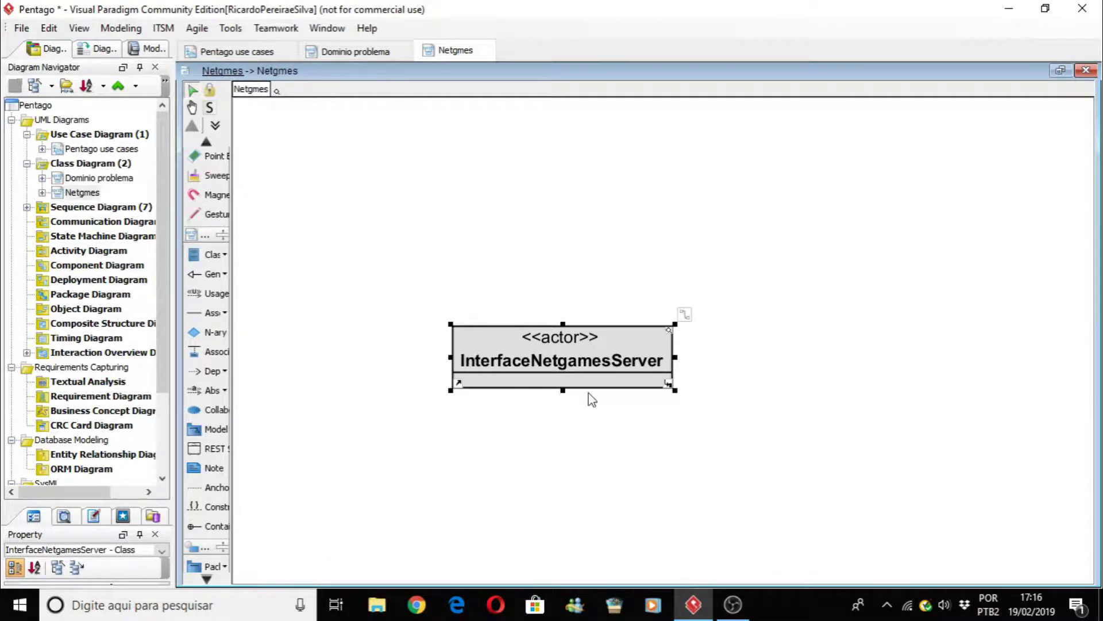
left_click(569, 440)
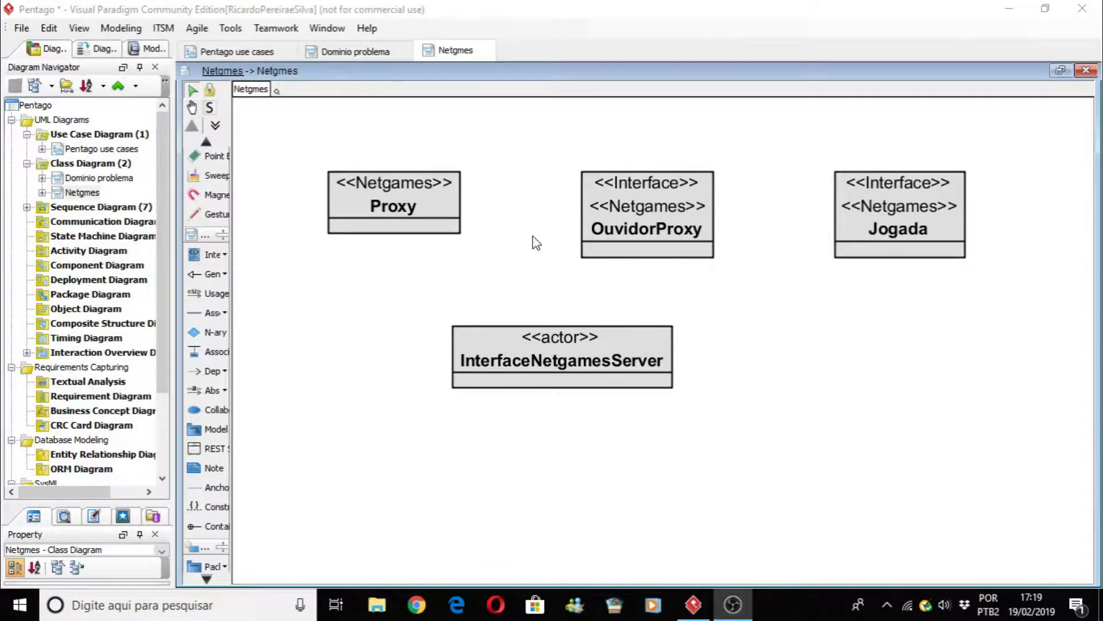
Move the OuvidorProxy, Jogada and Proxy classes slightly upward so their top edges line up in one row
left_click_drag(648, 236, 639, 223)
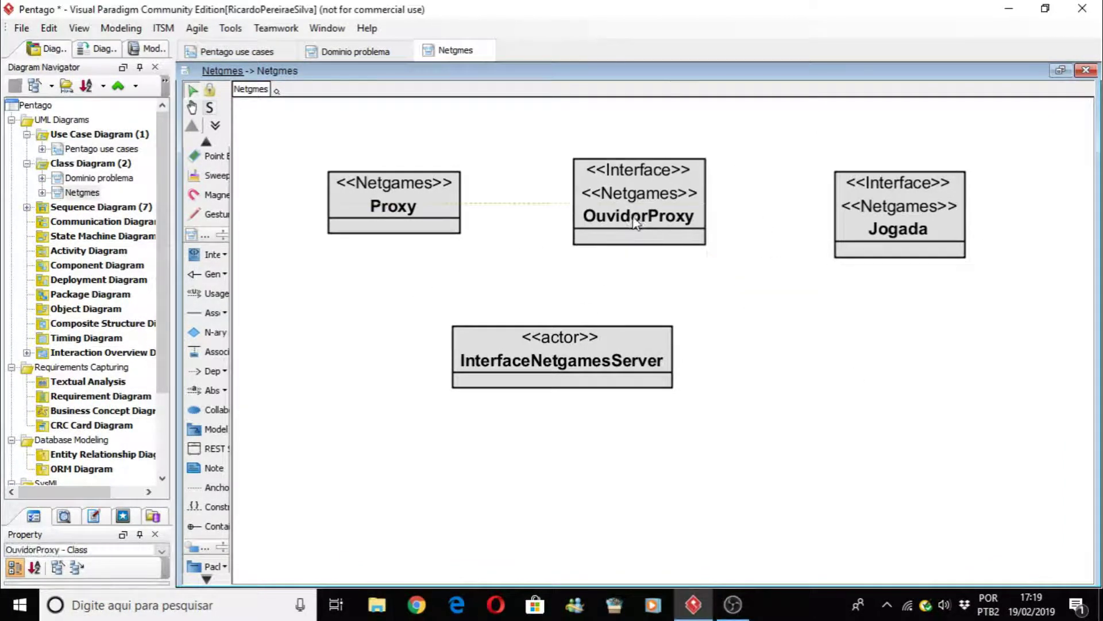
left_click_drag(890, 228, 883, 215)
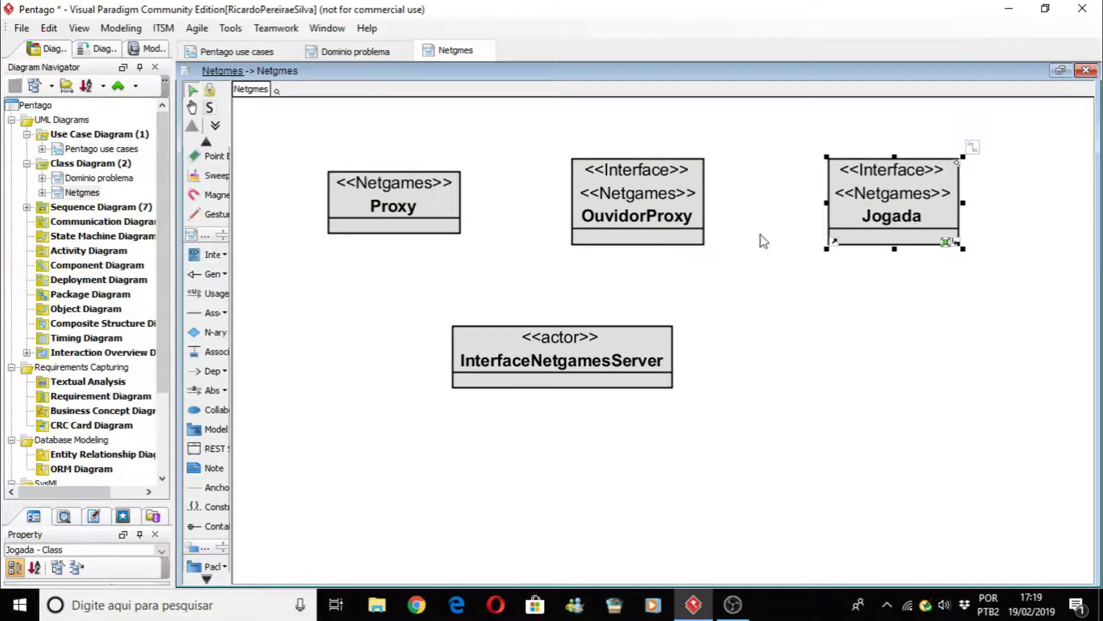
left_click_drag(381, 204, 378, 191)
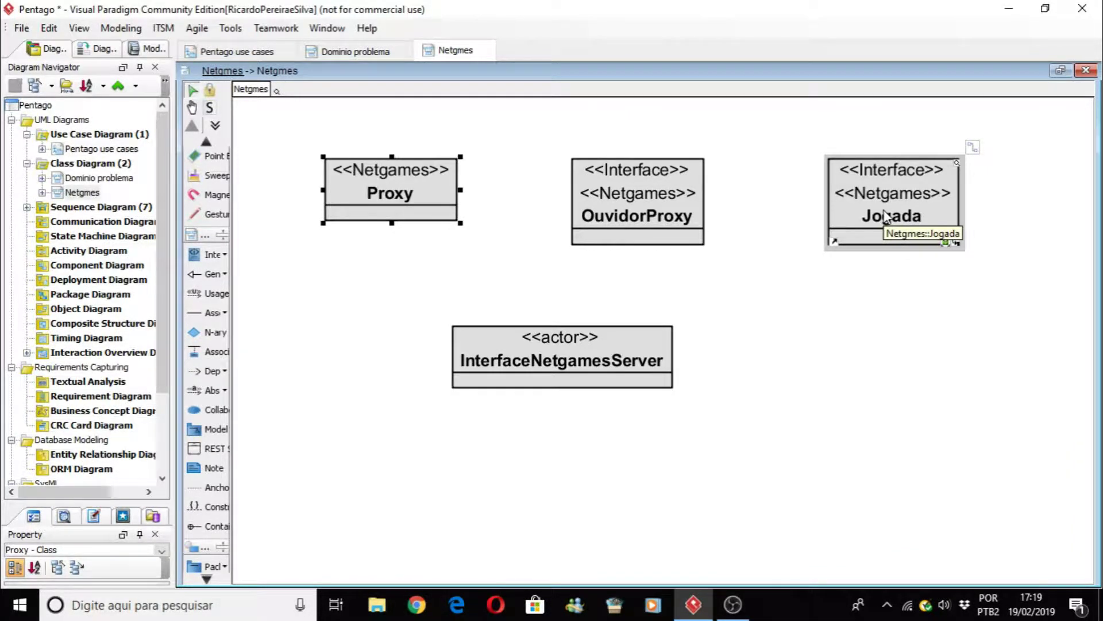
Move InterfaceNetgamesServer beneath Proxy, aligned with its left edge, and connect the two classes with an association
left_click_drag(528, 356, 444, 391)
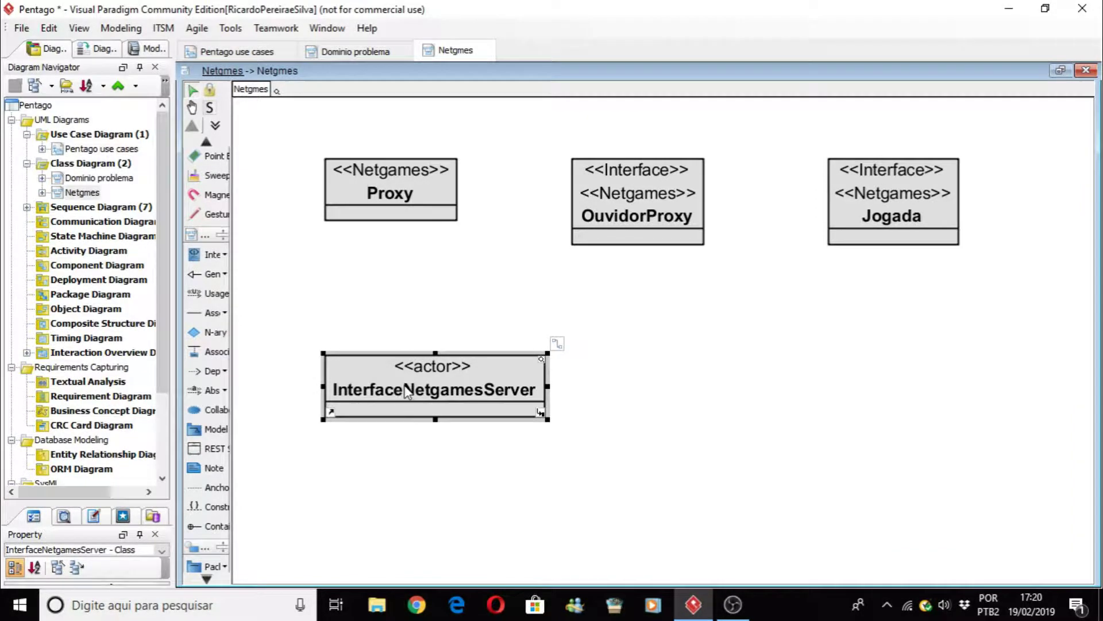
mouse_move(476, 384)
left_mouse_down()
mouse_move(463, 379)
mouse_move(477, 379)
left_mouse_up()
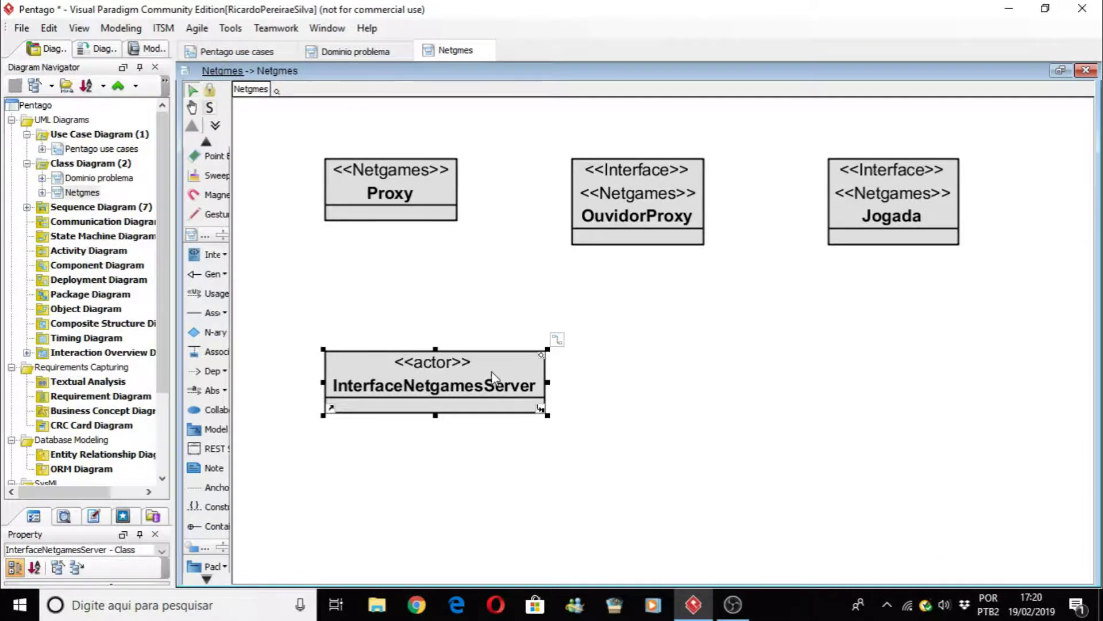
left_click_drag(558, 343, 384, 208)
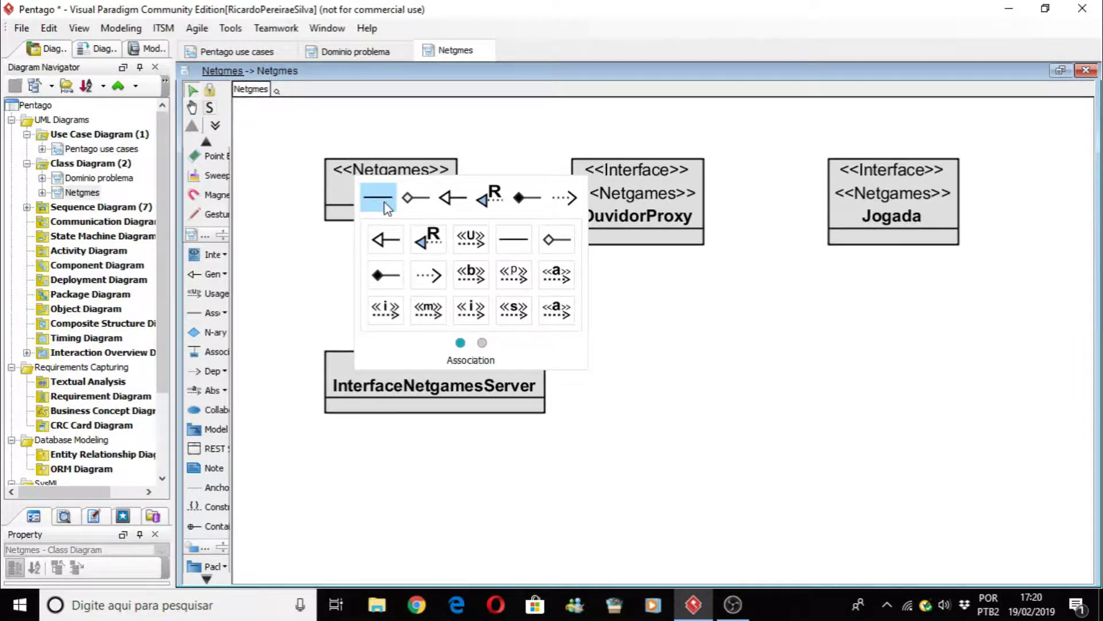
left_click(387, 208)
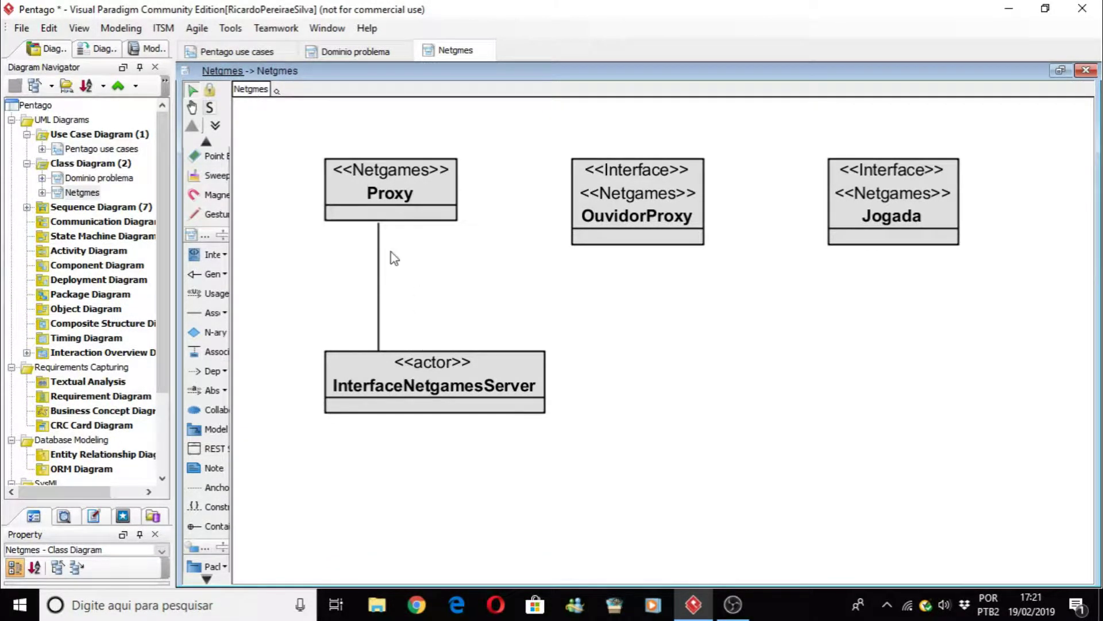
Draw a realization between OuvidorProxy and InterfaceNetgamesServer, with OuvidorProxy as the realized interface
left_click(377, 190)
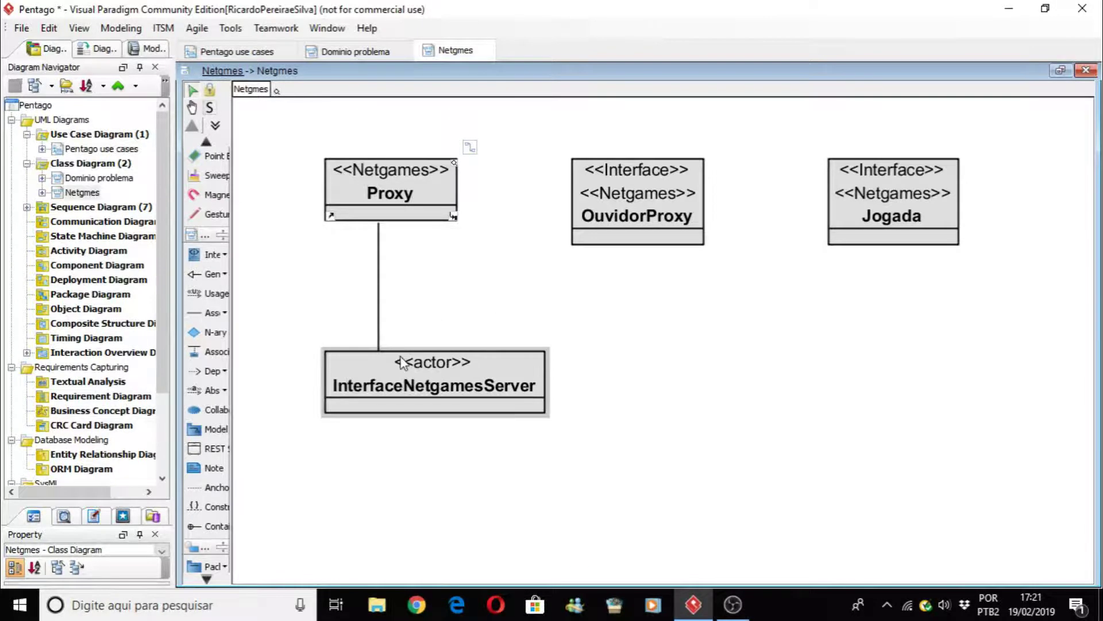
left_click(441, 385)
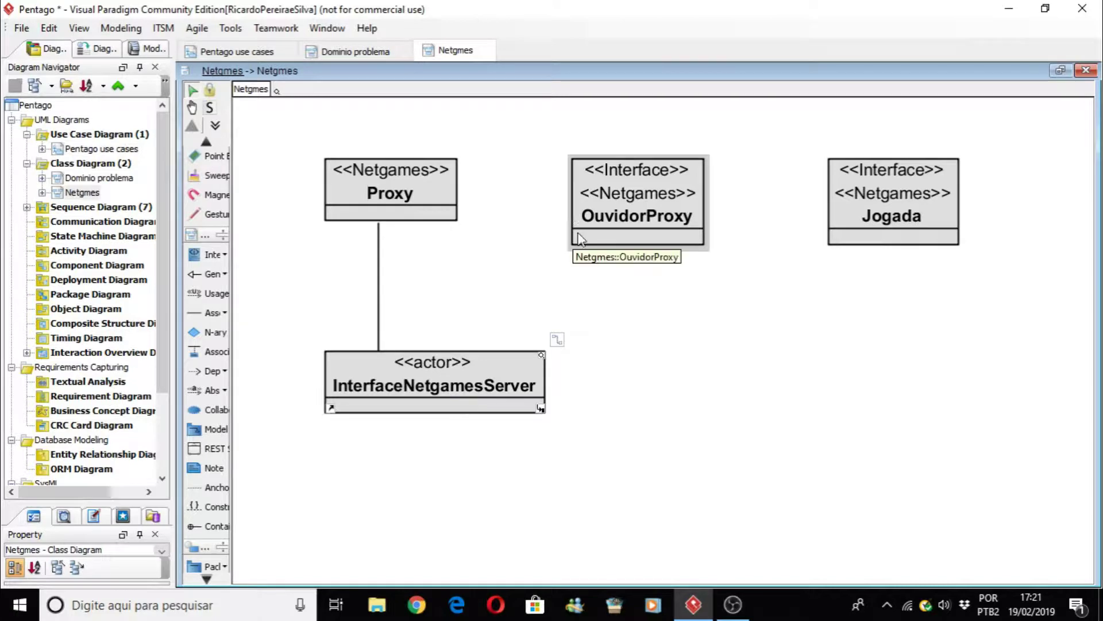
left_click(641, 217)
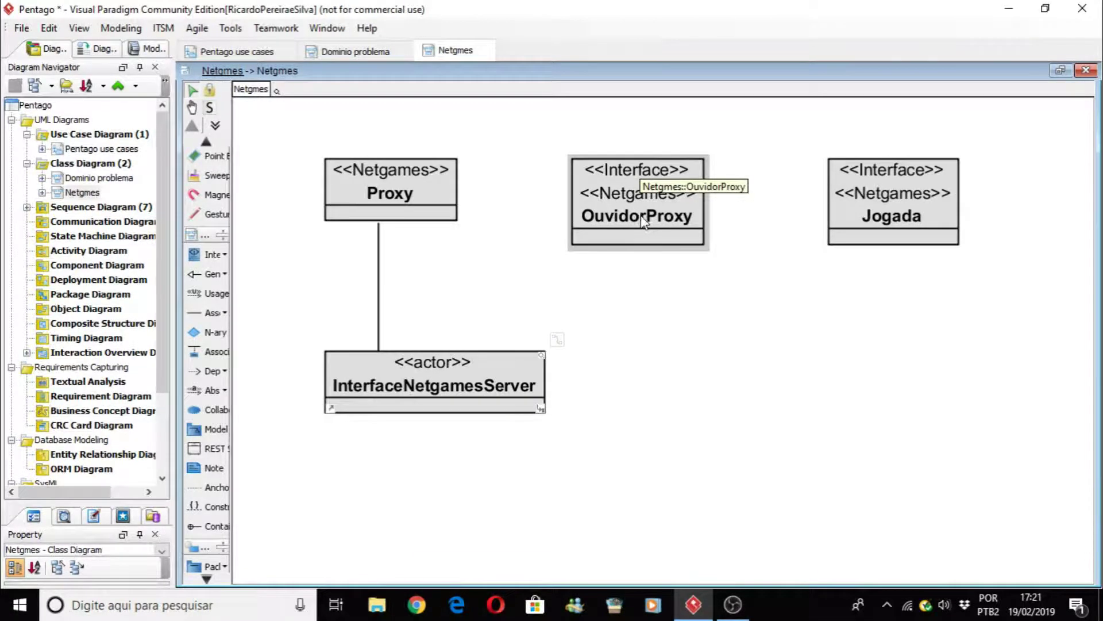
left_click(644, 219)
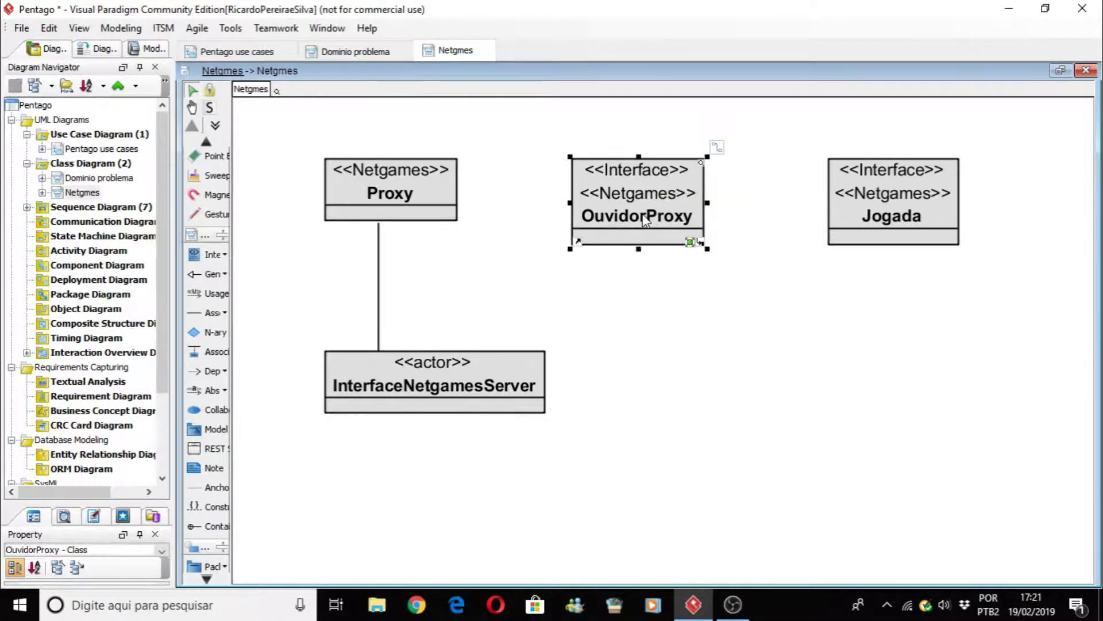
left_click_drag(717, 151, 481, 368)
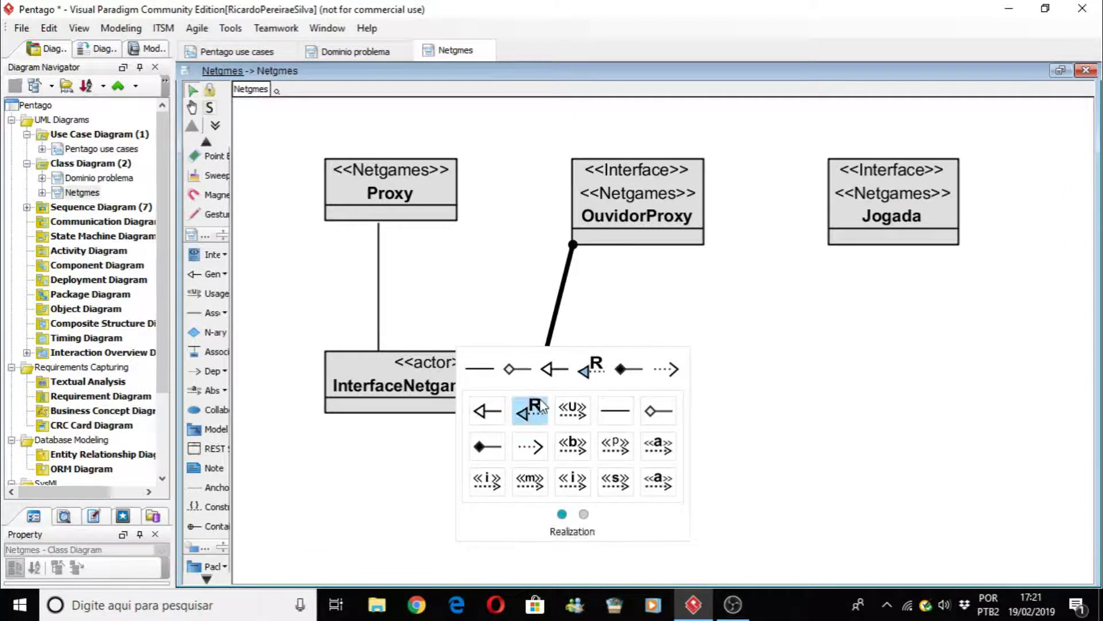
left_click(590, 369)
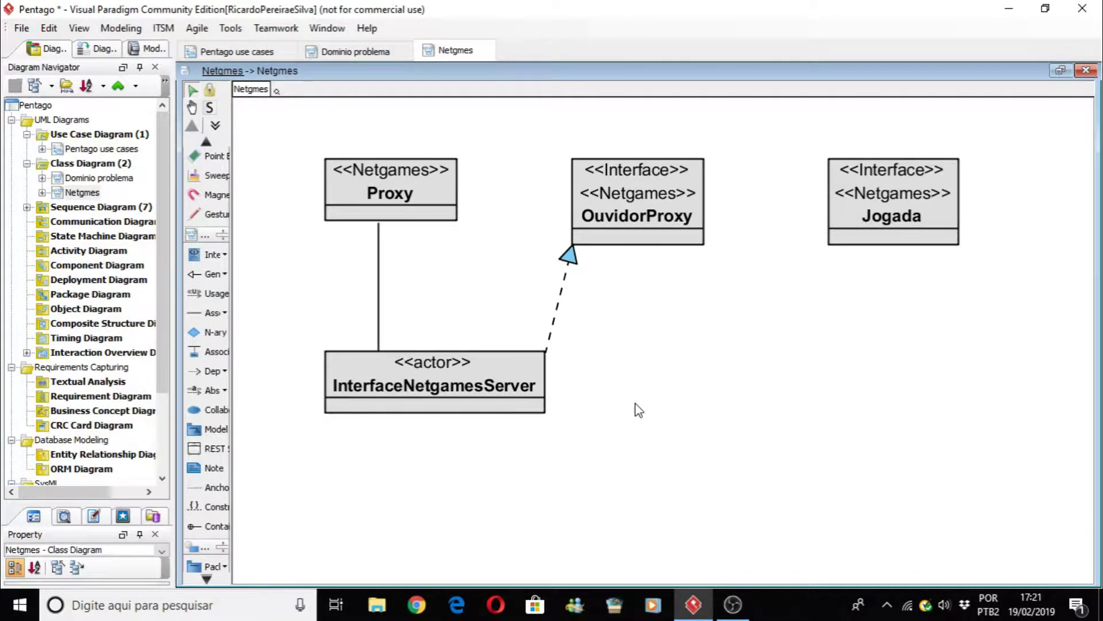
left_click(453, 398)
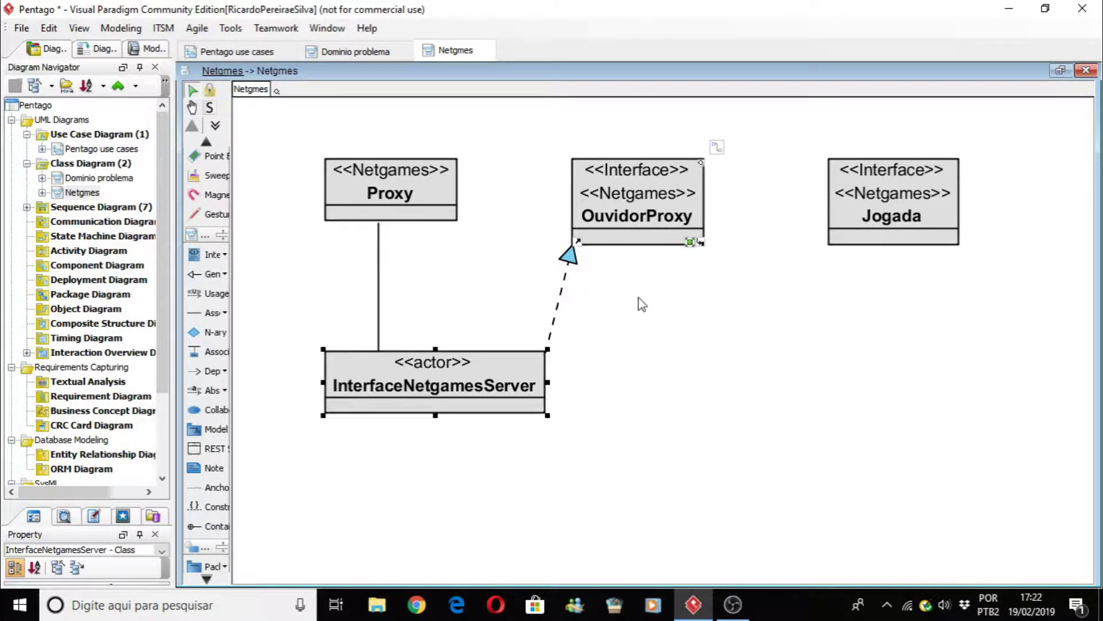
left_click(672, 334)
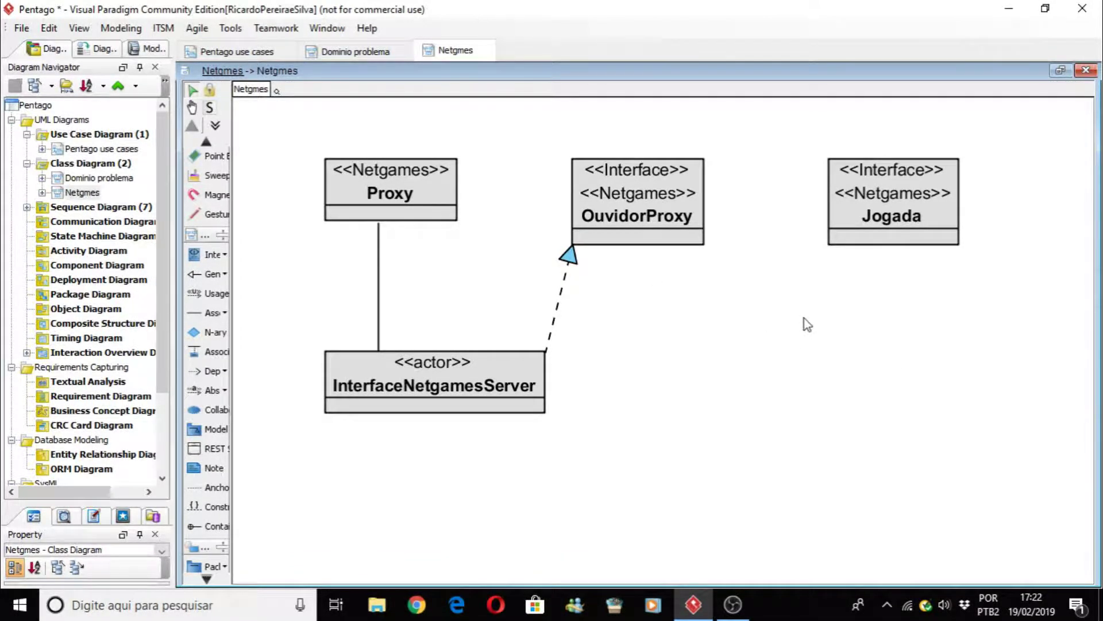
Select the Jogada interface class in the Netgmes diagram
left_click(906, 204)
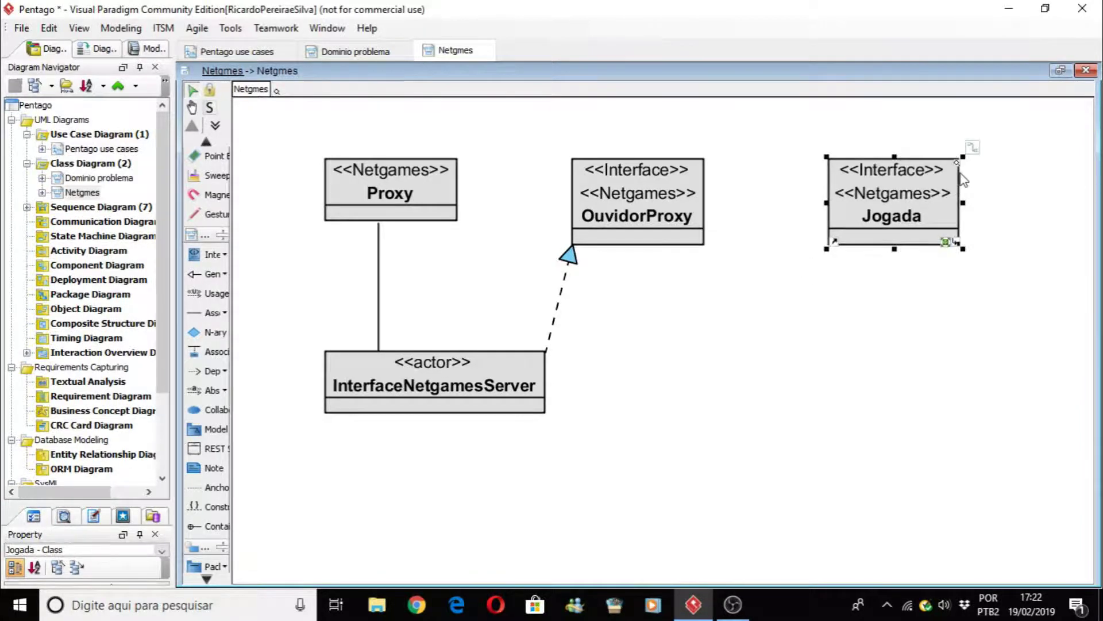